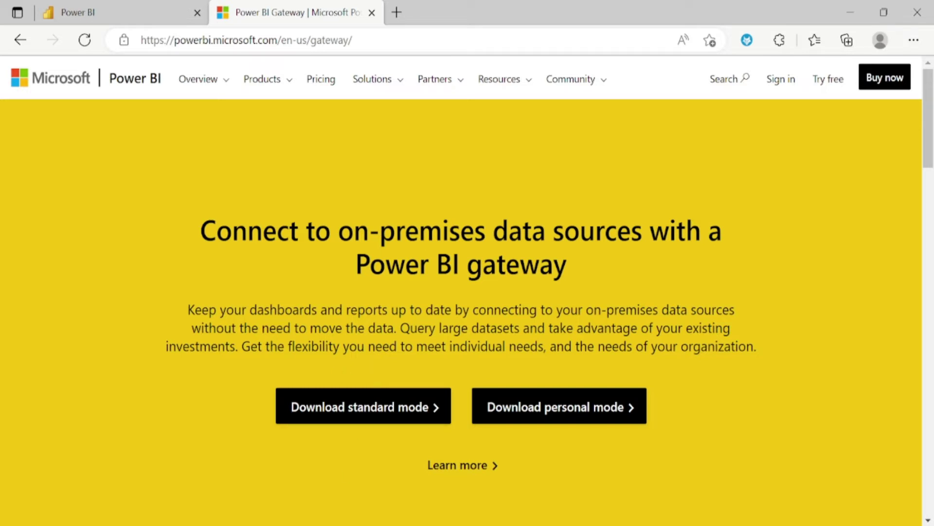
Step: Start the standard-mode gateway installer download, then cancel the duplicate GatewayInstall (1).exe download
left_click(373, 417)
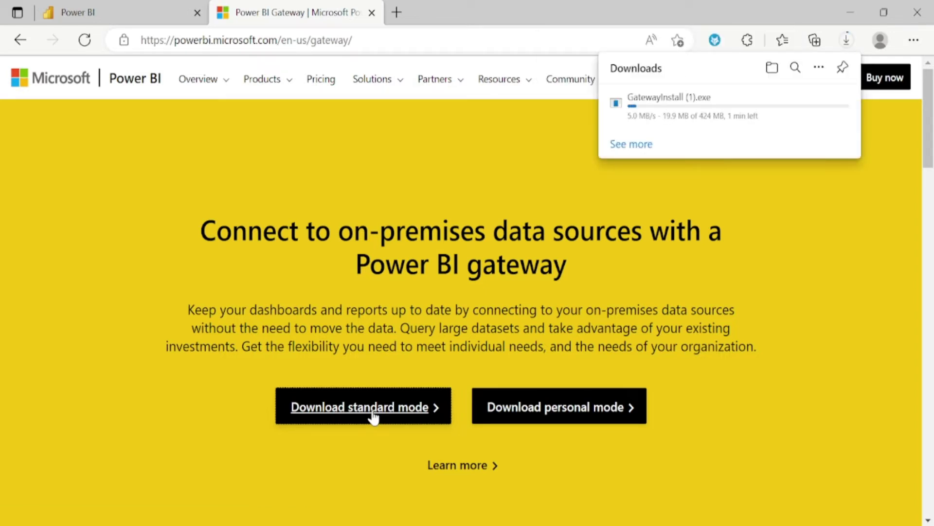
mouse_move(832, 108)
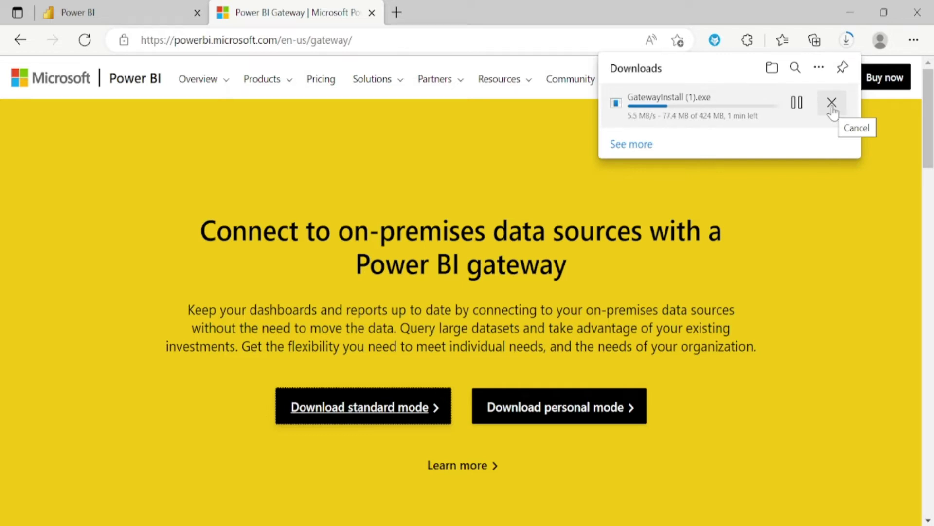
left_click(831, 102)
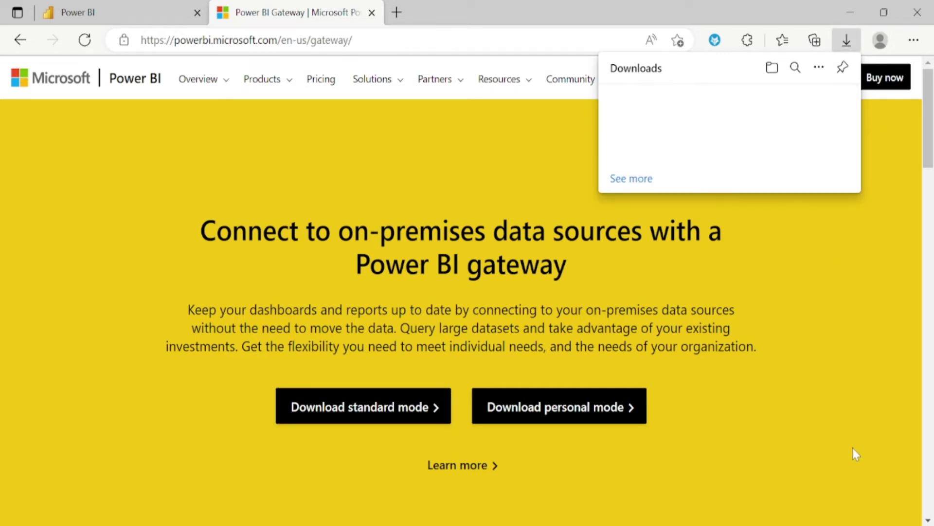
left_click(432, 179)
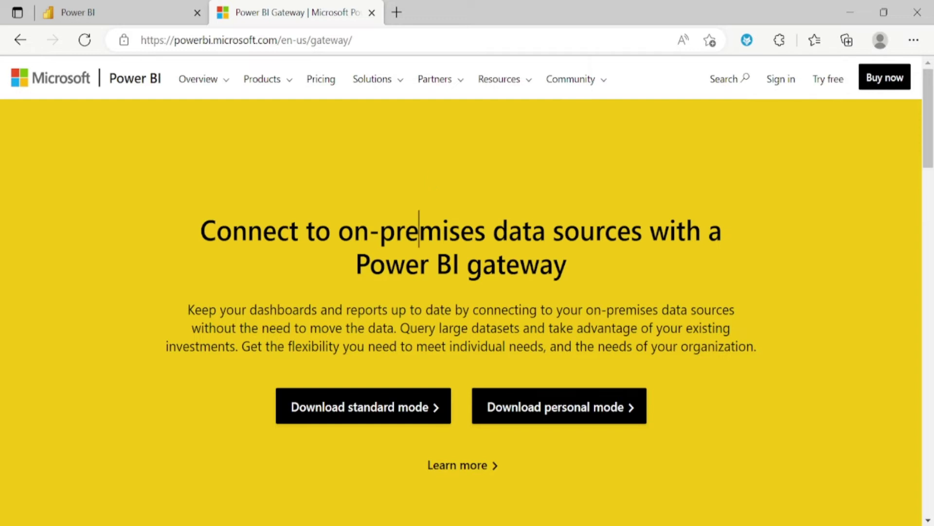
Step: Open the Data Gateway download page from Power BI's Download menu, then return to the workspace tab
key("ctrl+shift+Tab")
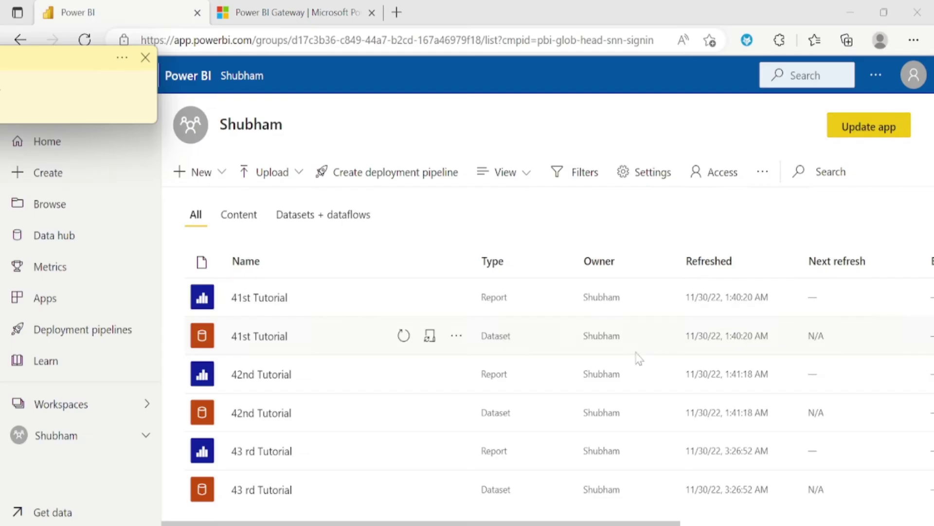
left_click(876, 81)
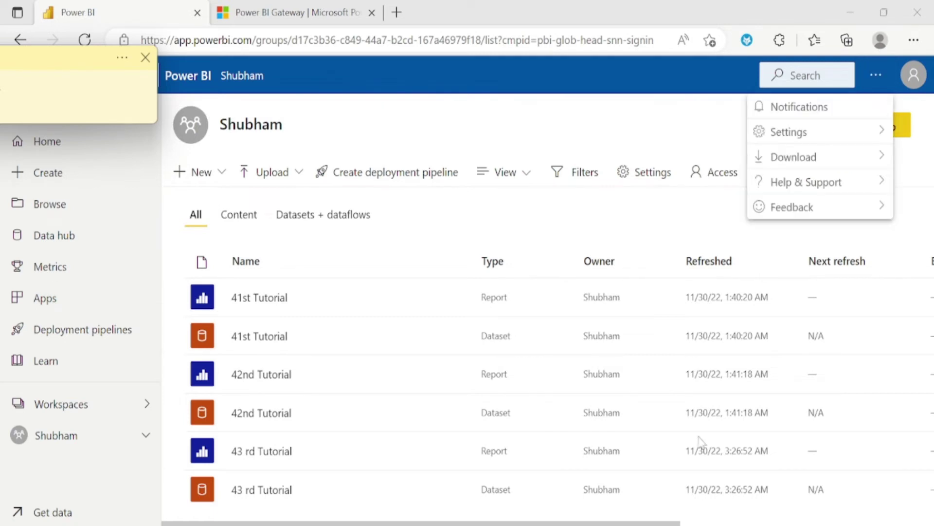
mouse_move(807, 166)
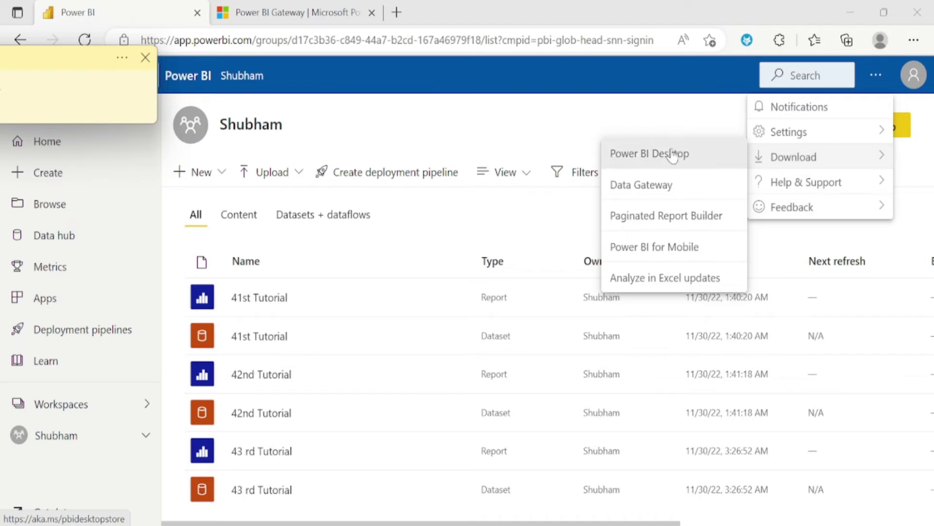
left_click(663, 190)
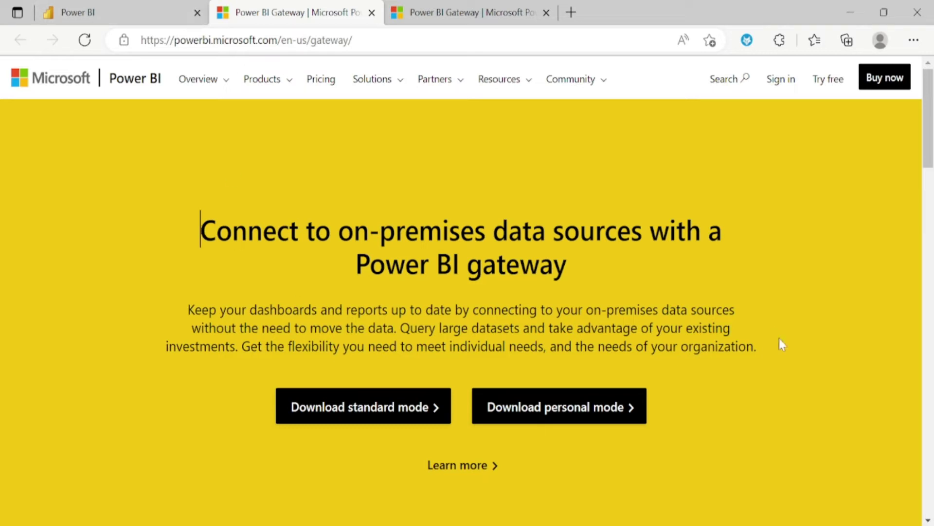
left_click(124, 7)
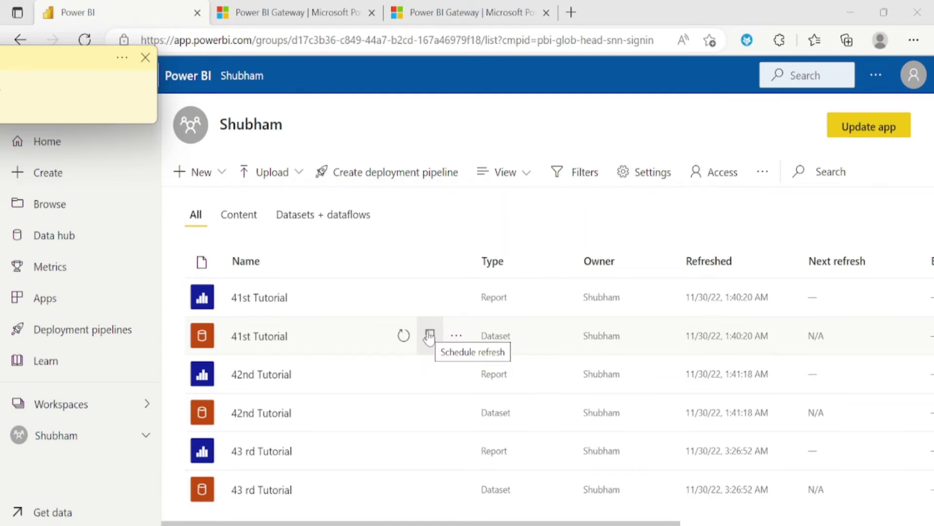
Step: Open the 41st Tutorial dataset's refresh settings and expand Gateway connection, which shows no gateways
left_click(429, 336)
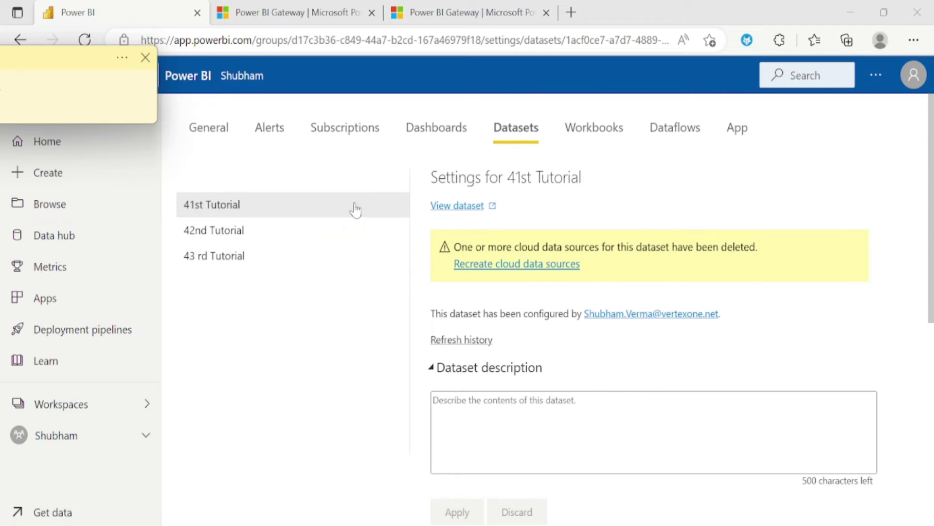
scroll(635, 352, "down", 3)
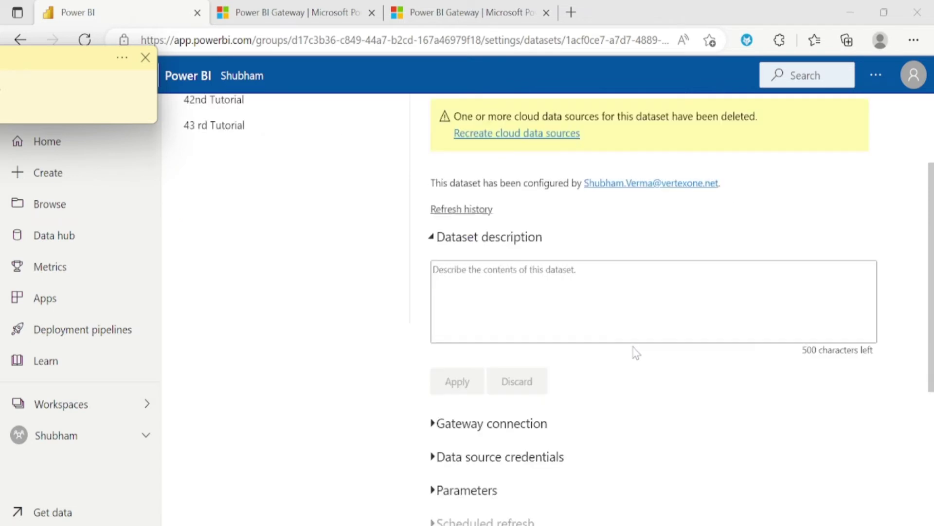
scroll(647, 365, "down", 1)
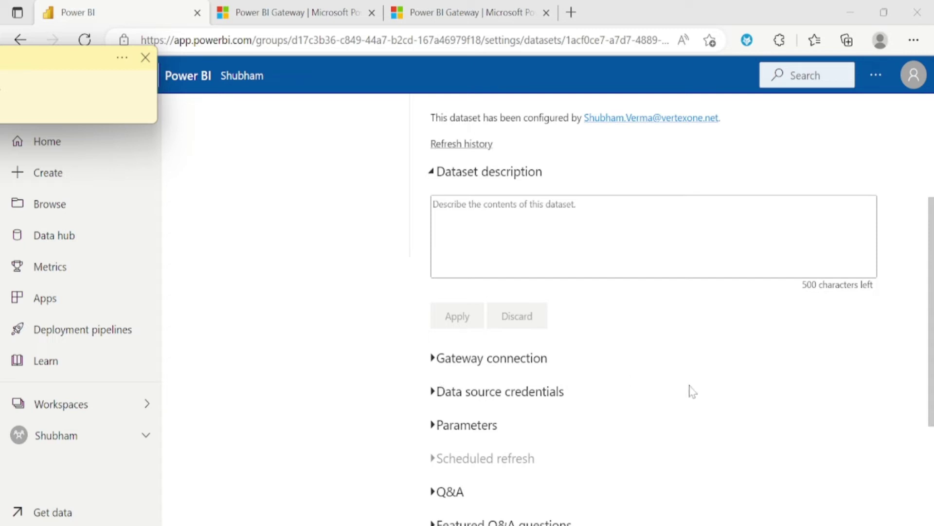
left_click(434, 364)
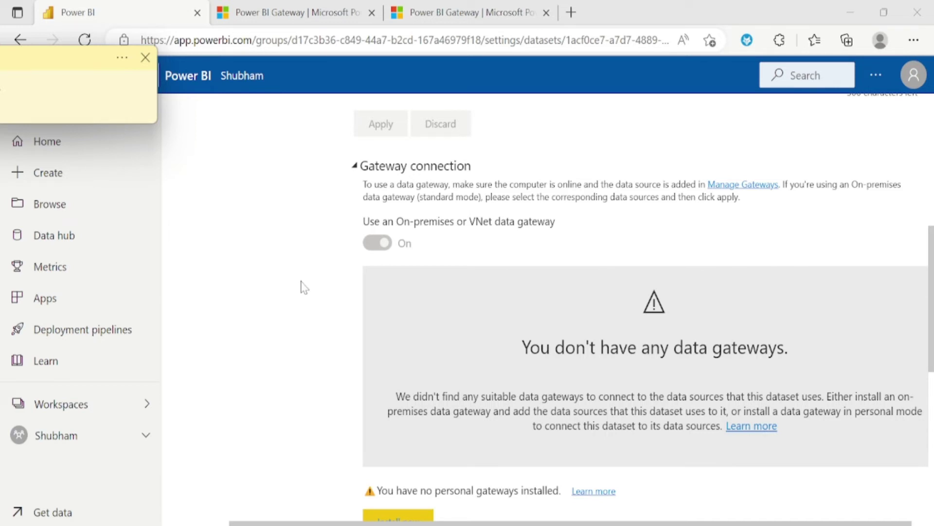
Step: Run the downloaded gateway installer, accept the terms of use, and install it
left_click(850, 13)
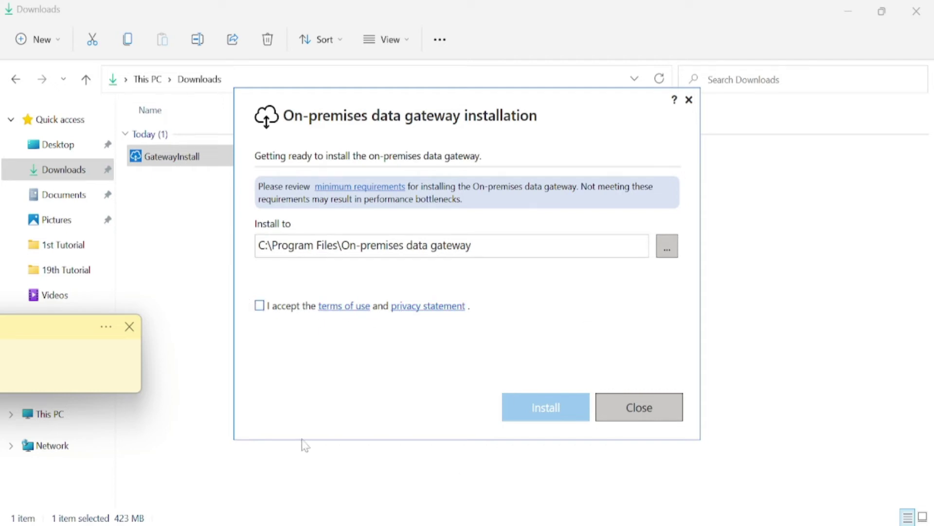
left_click(259, 306)
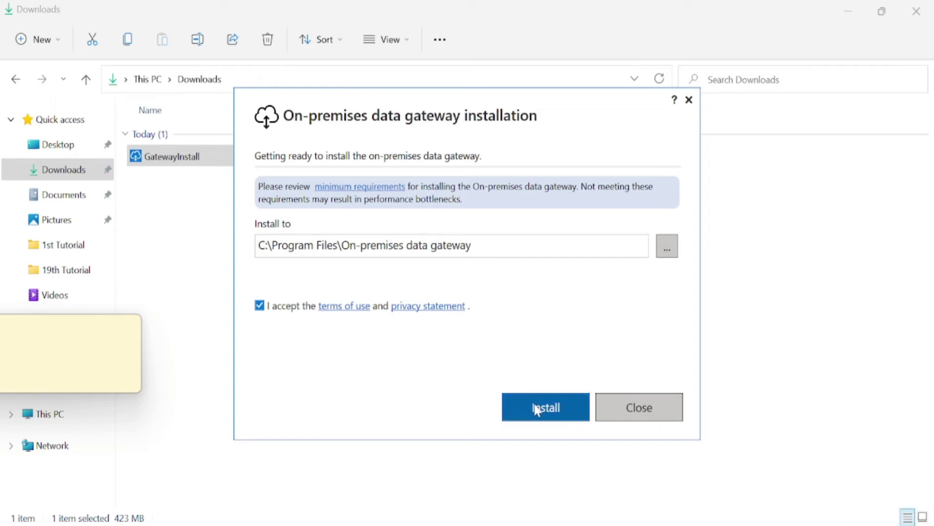
left_click(544, 412)
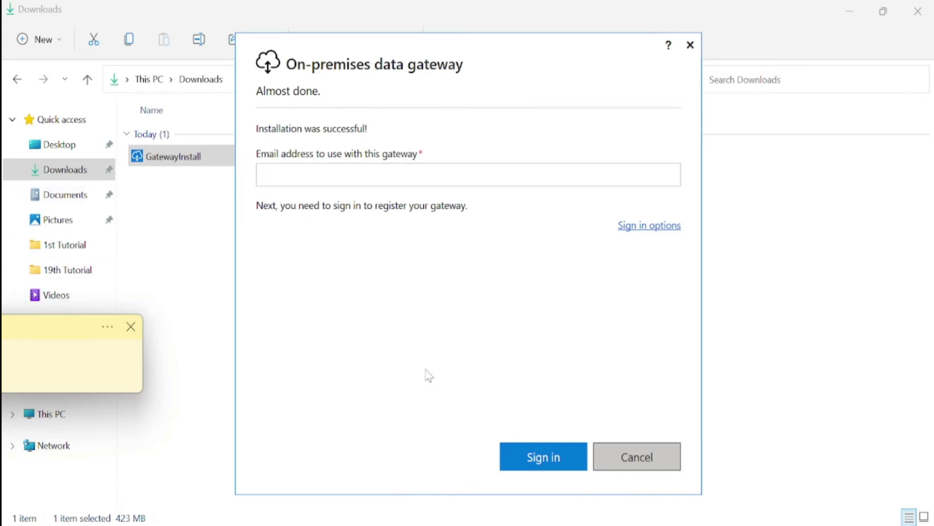
Step: Sign in with the account email and choose to register a new gateway on this computer
left_click(357, 179)
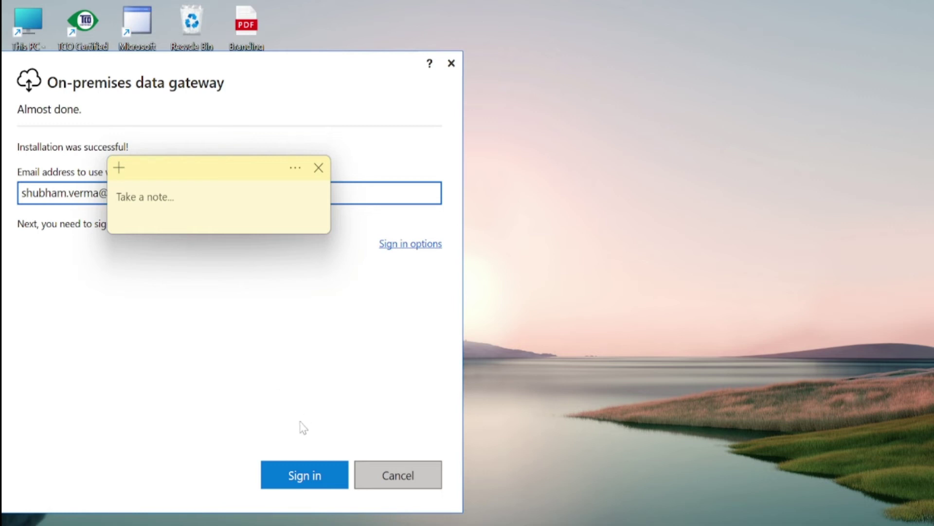
left_click(305, 475)
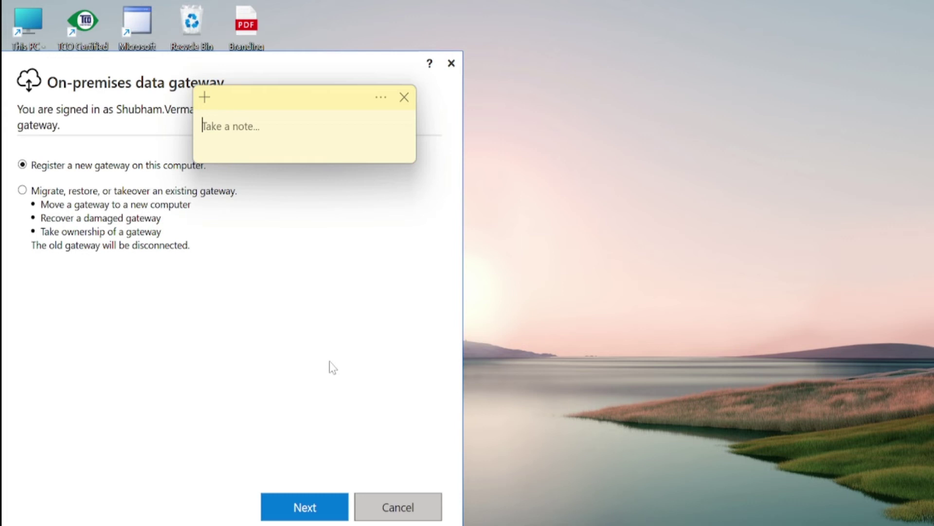
left_click(321, 507)
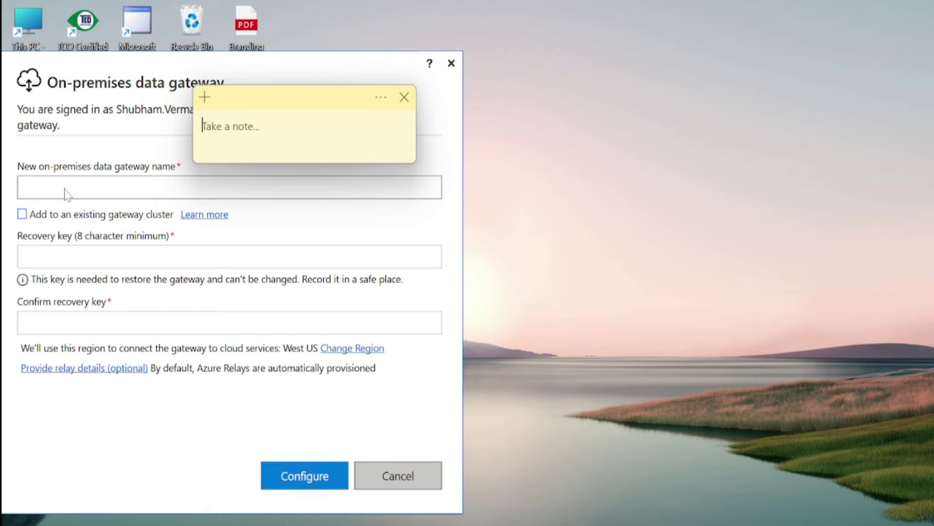
Step: Enter a gateway name, paste the recovery key and its confirmation, and configure the gateway
left_click(65, 193)
type("shubham")
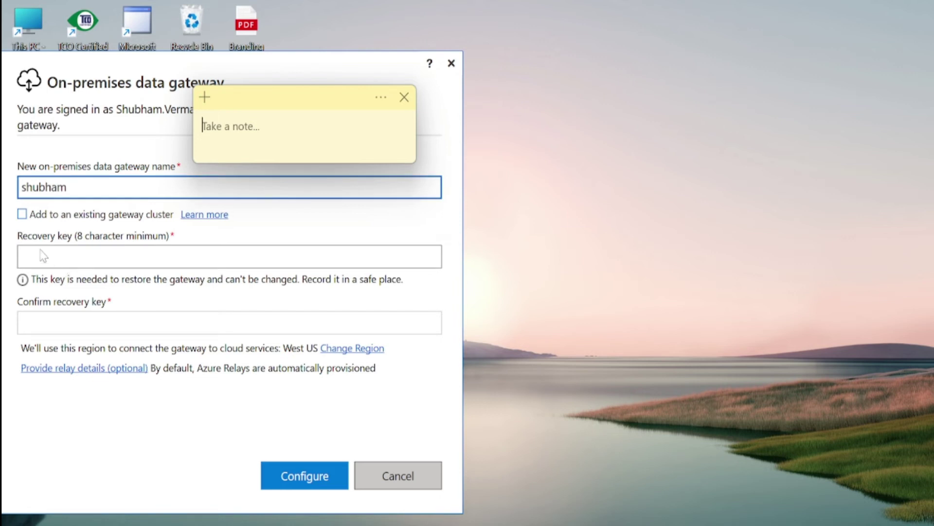
left_click(80, 263)
key("ctrl+v")
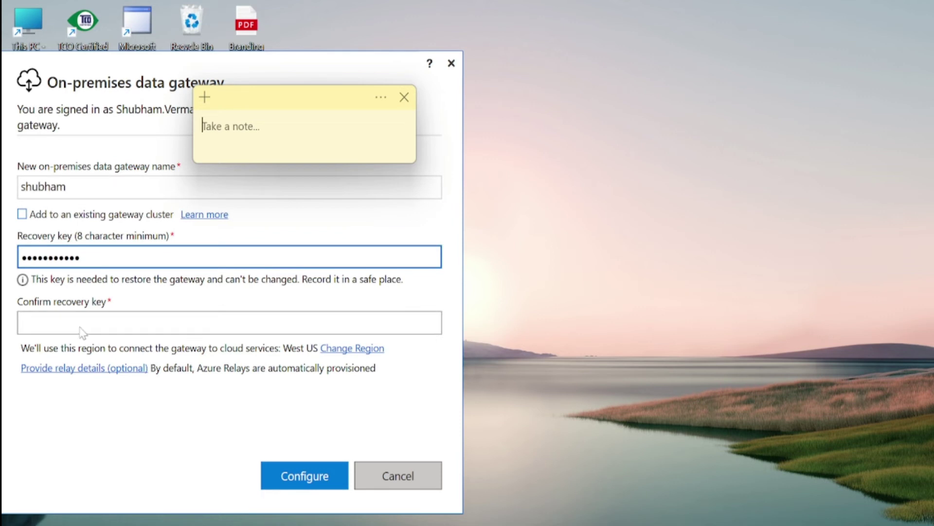
left_click(97, 327)
key("ctrl+v")
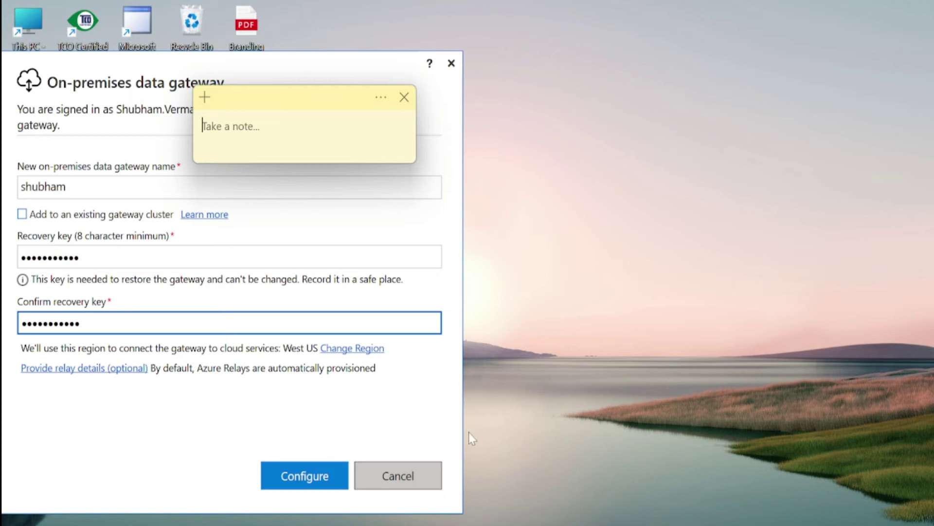
left_click(323, 477)
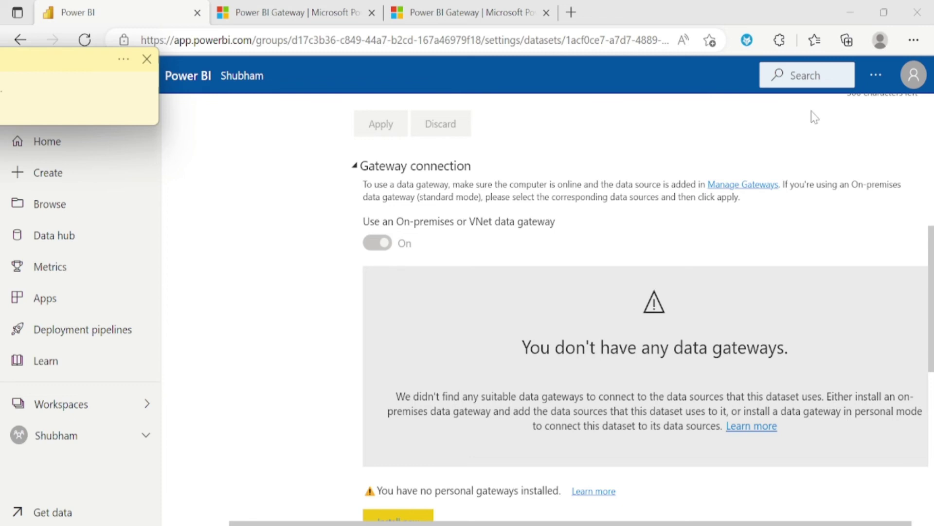
Step: Reload the dataset settings, expand Gateway connection, and show the new gateway's data sources
left_click(85, 40)
scroll(524, 486, "down", 3)
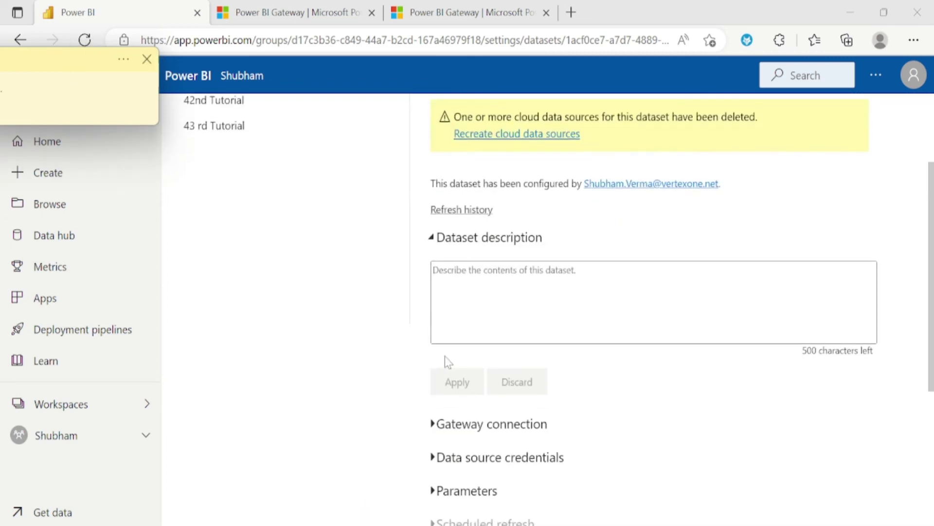
left_click(434, 424)
scroll(637, 483, "down", 4)
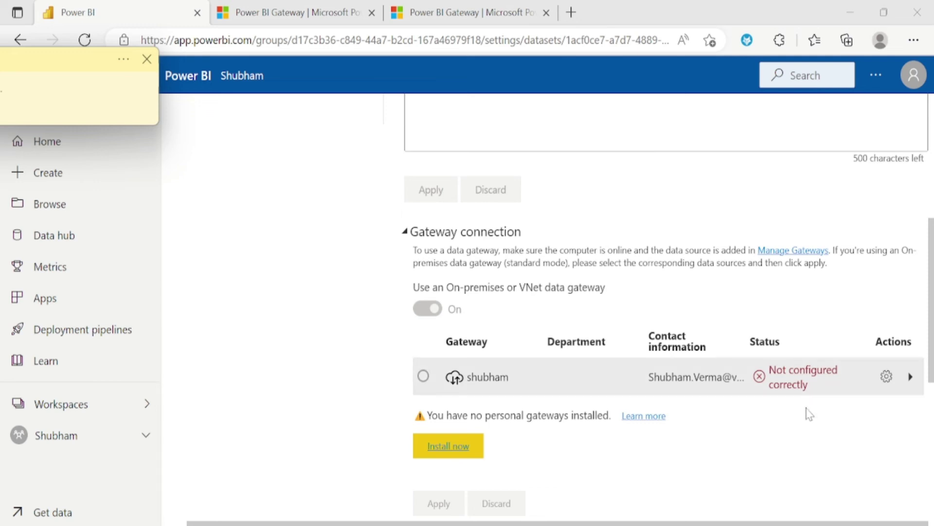
left_click(910, 376)
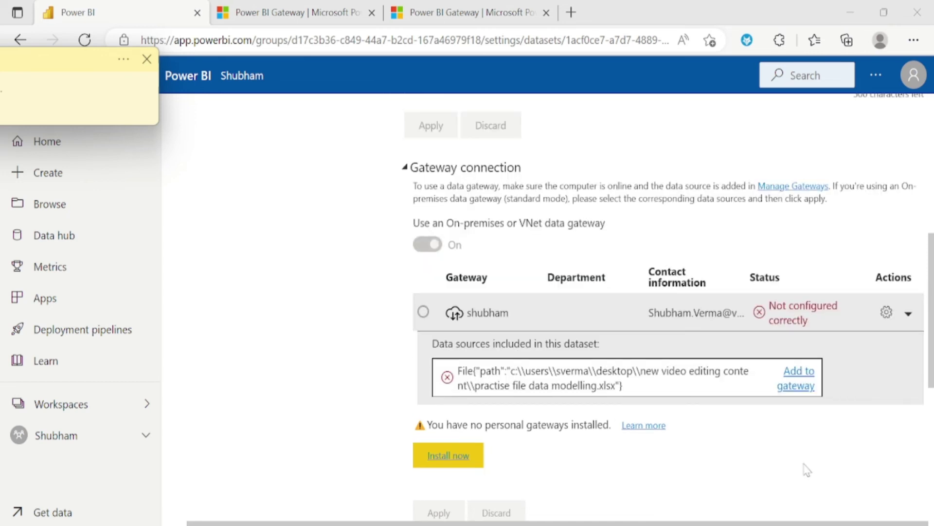
Step: Add the Excel file to the gateway as source 'Excel', skipping the connection test, Organizational privacy
left_click(796, 385)
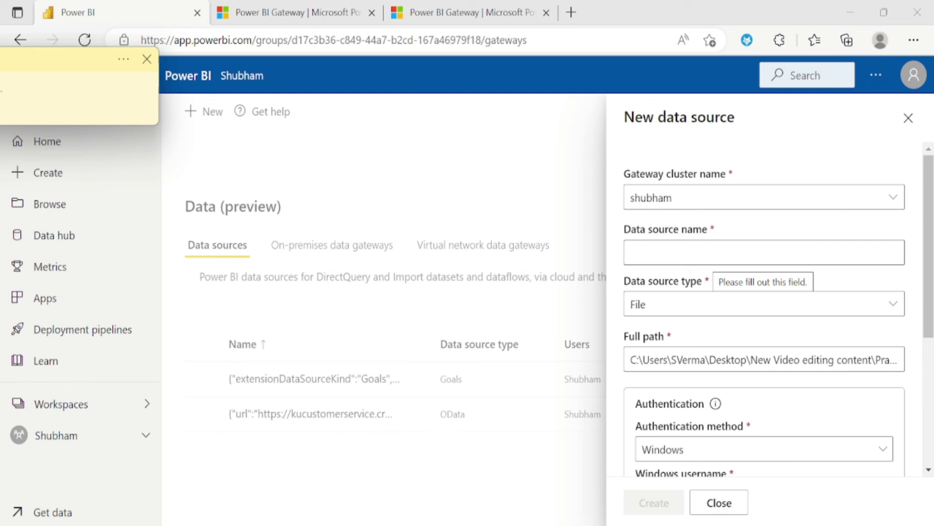
type("Excel")
scroll(803, 312, "down", 4)
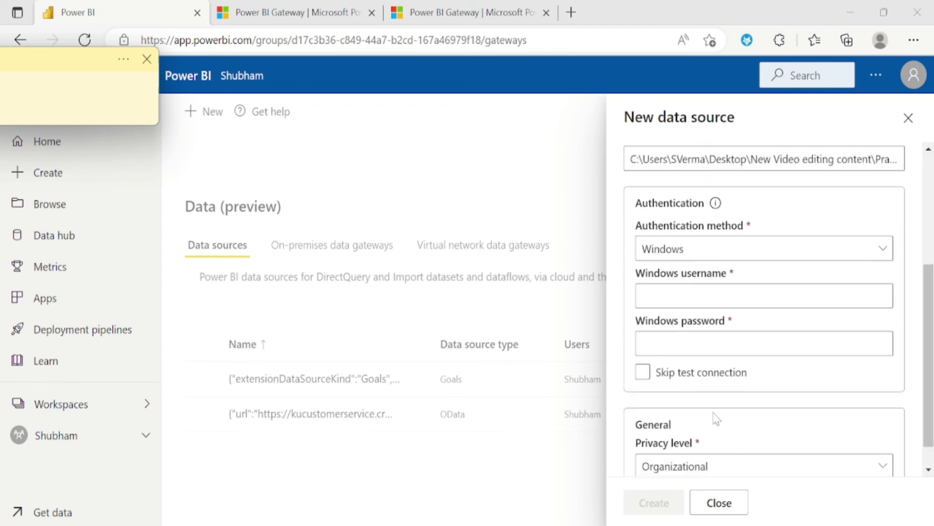
left_click(643, 381)
scroll(644, 381, "down", 1)
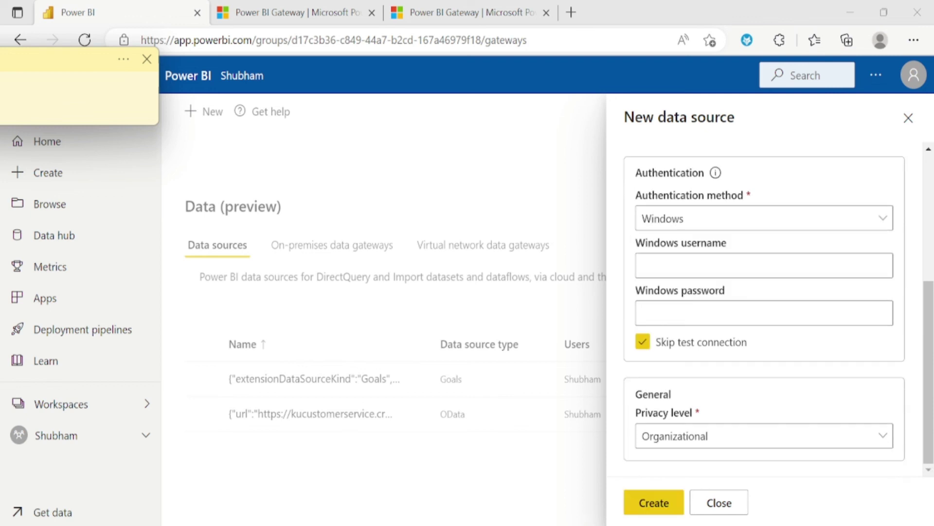
left_click(885, 444)
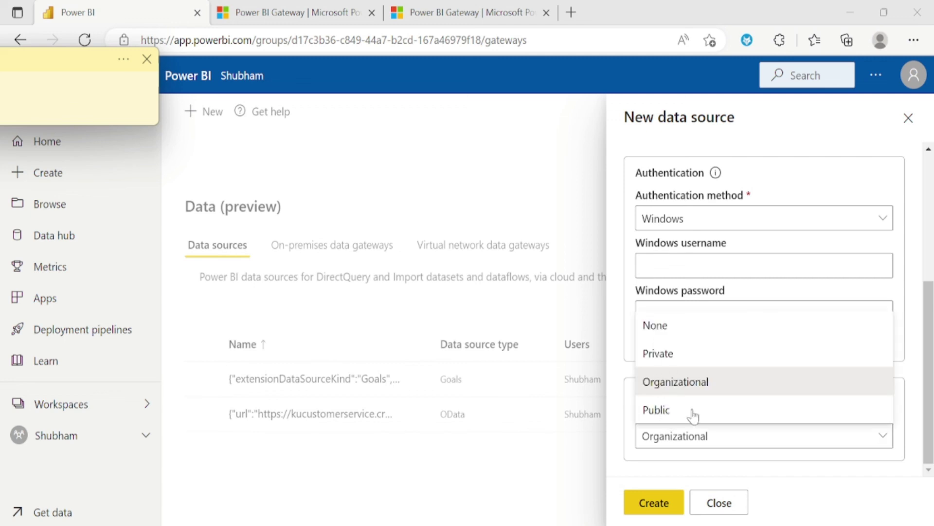
left_click(728, 393)
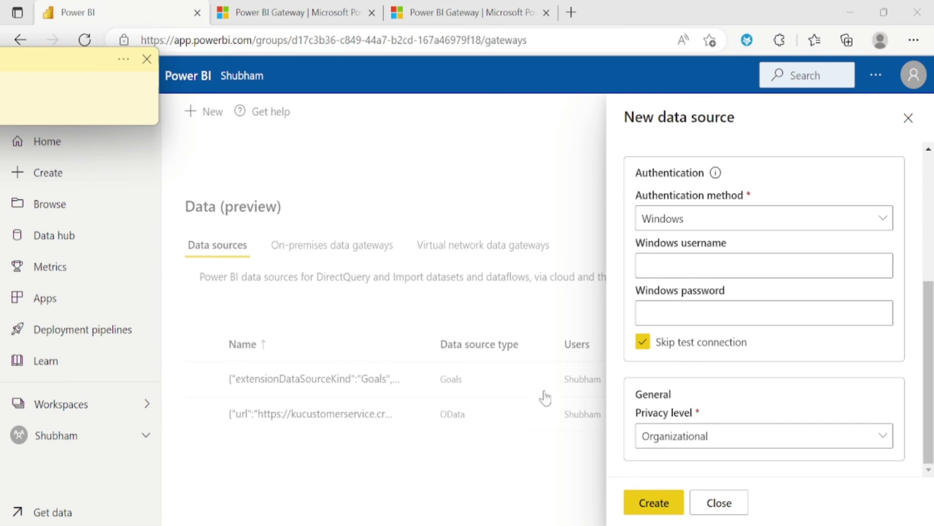
left_click(653, 502)
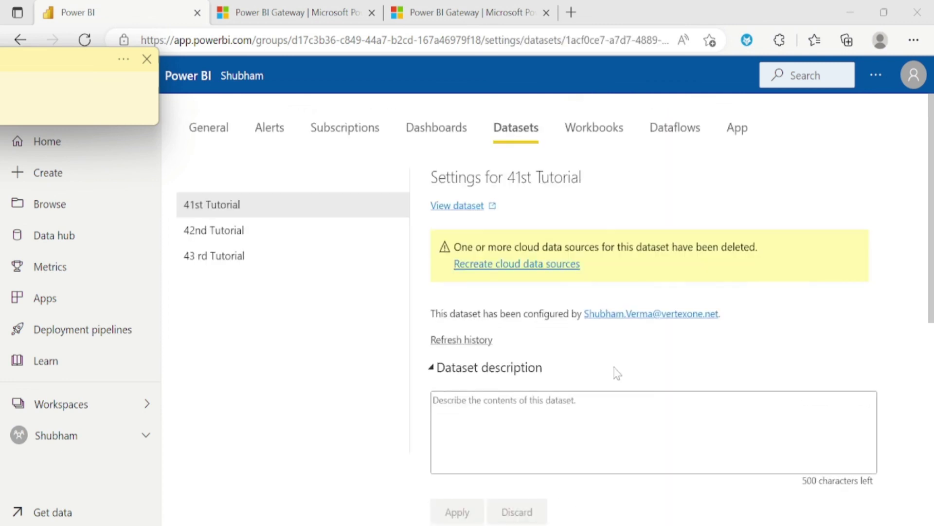
Step: Expand Gateway connection on the dataset settings to confirm the gateway shows Running
scroll(615, 372, "down", 4)
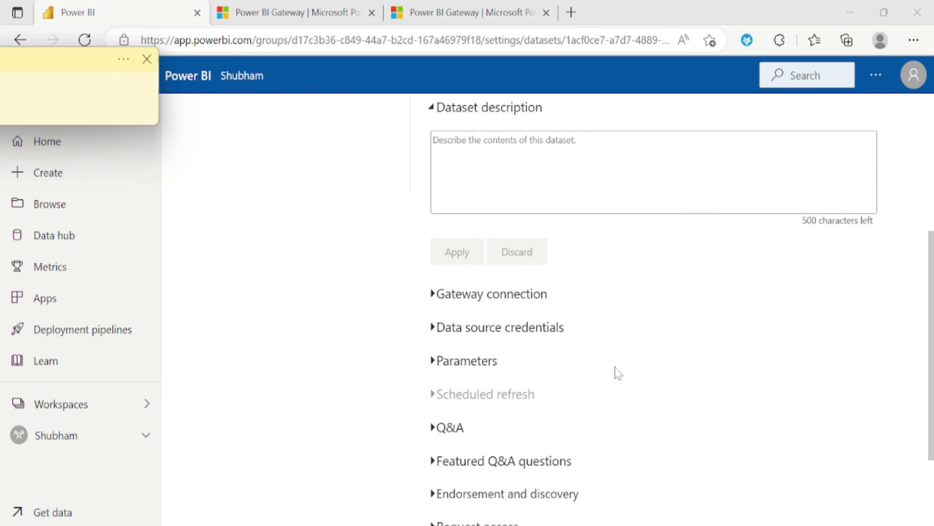
left_click(434, 302)
scroll(703, 391, "down", 2)
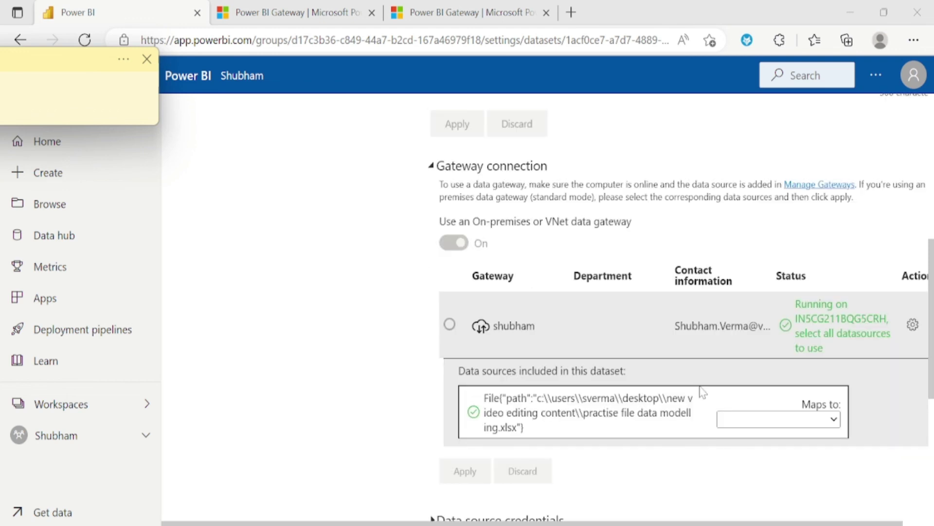